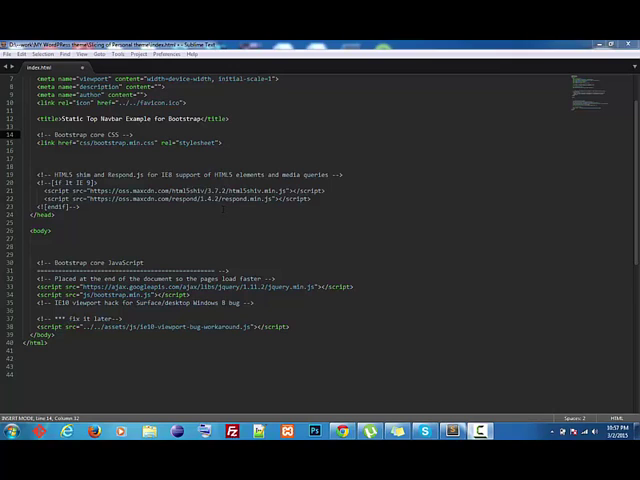
# Step: Select 'Package Control: Remove Package' in the command palette
pyautogui.hotkey('ctrl', 'shift', 'p')
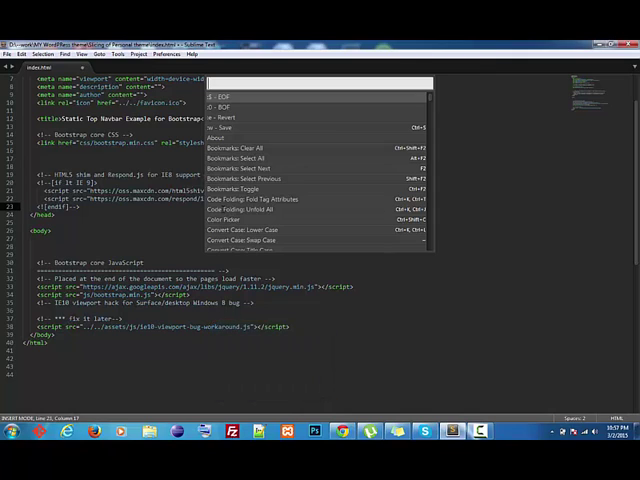
pyautogui.write('remove')
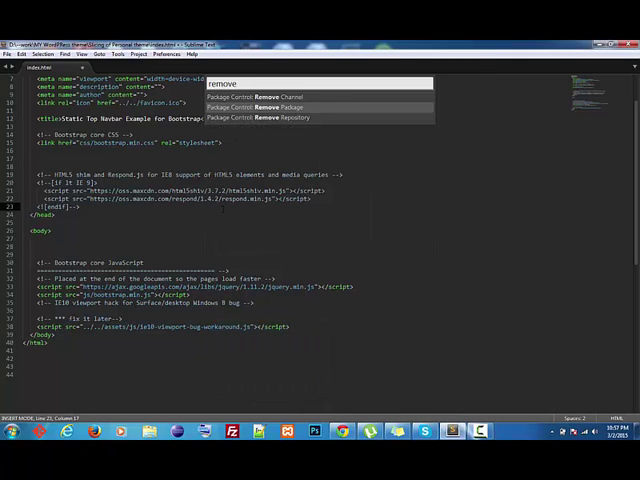
pyautogui.press('Down')
pyautogui.press('Down')
pyautogui.press('Down')
# Step: Run Remove Package to show the installed-package list, filtered to HTML5
pyautogui.press('Return')
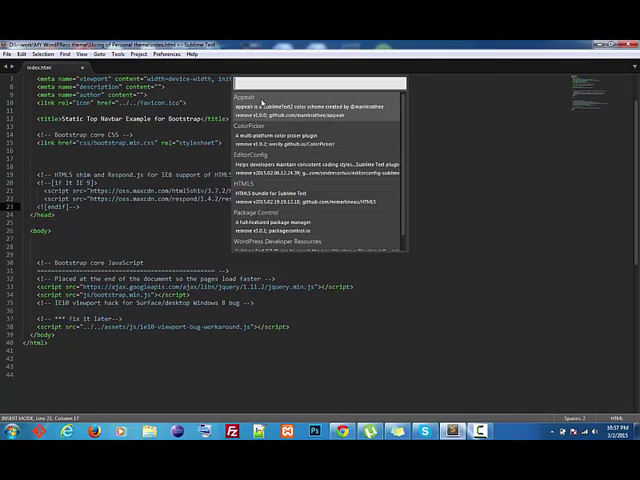
pyautogui.write('html')
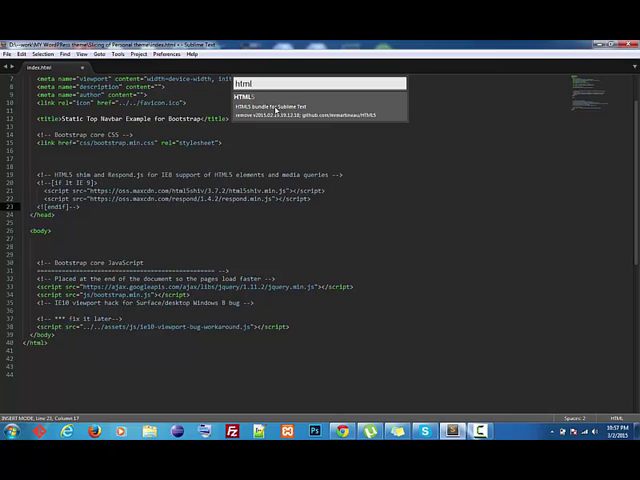
# Step: Choose HTML5 from the Remove Package list to start uninstalling it
pyautogui.click(276, 108)
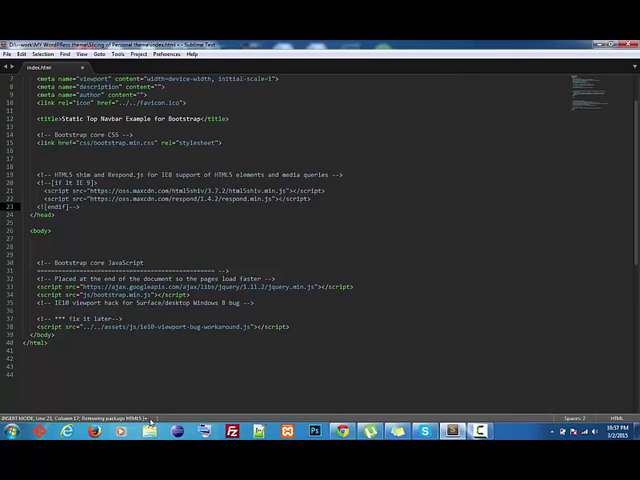